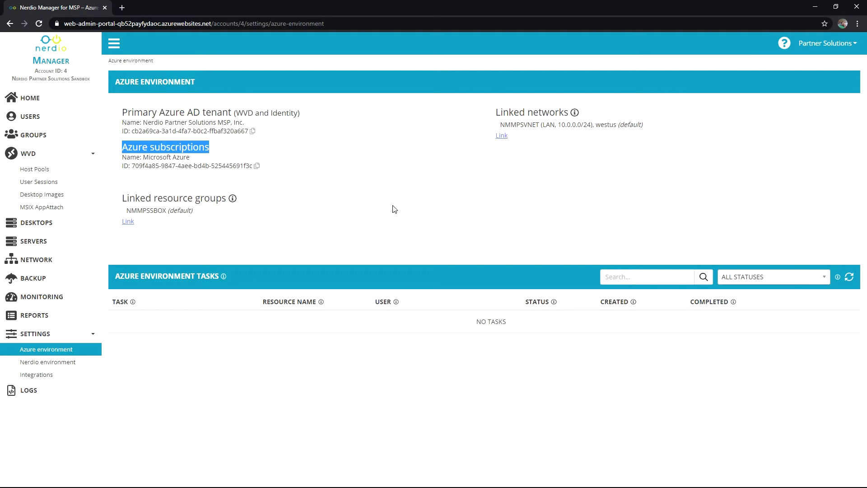
Review the primary Azure AD tenant and Azure subscriptions details in the Azure environment settings.
left_click(184, 155)
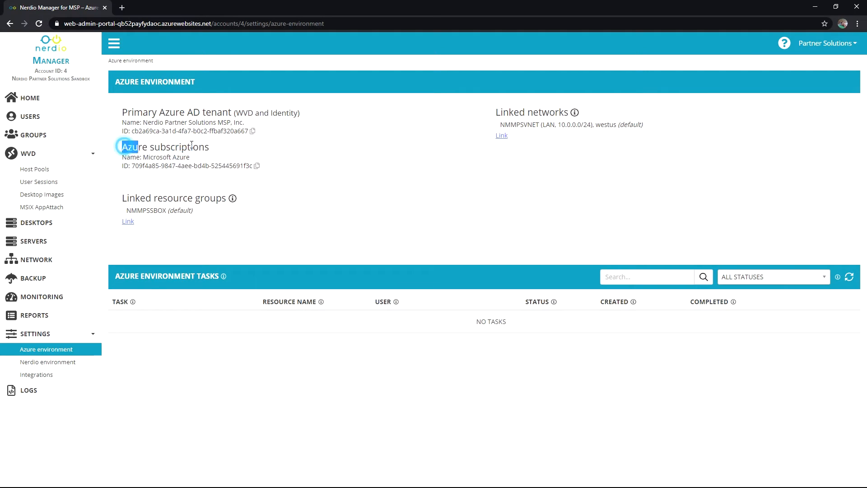
left_click_drag(118, 147, 210, 148)
left_click_drag(128, 111, 319, 127)
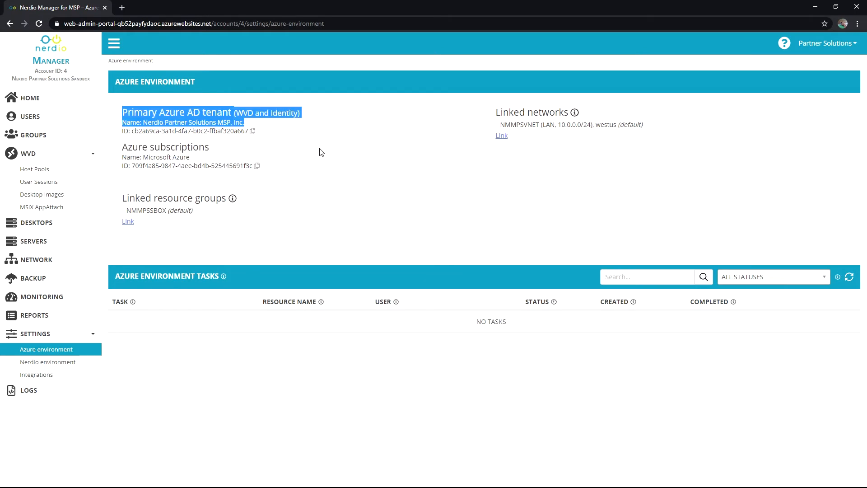
left_click(320, 151)
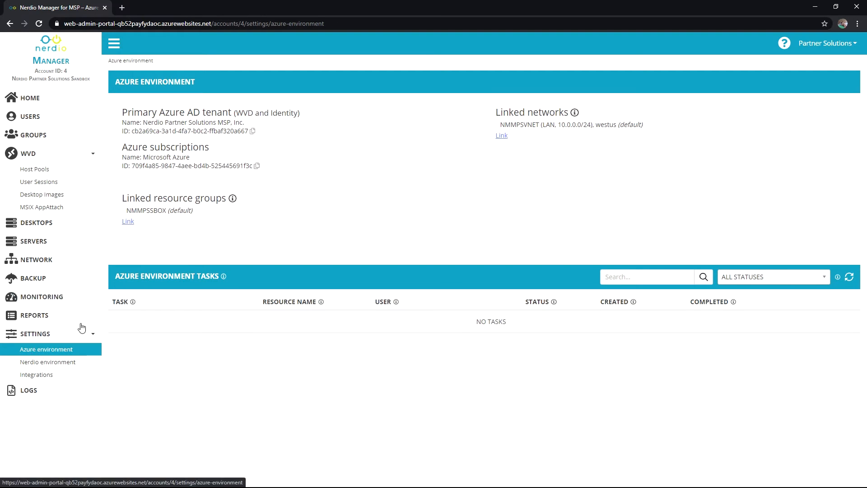
Link the NMMNUPV resource group to the Azure environment.
left_click(128, 221)
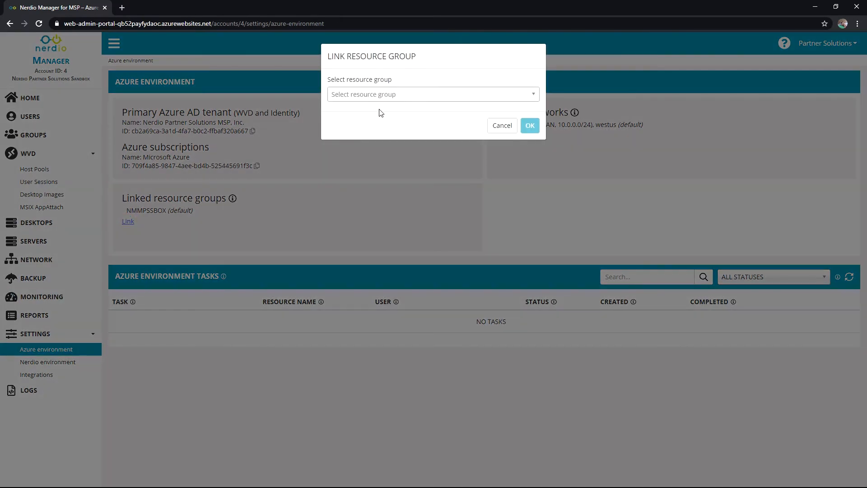
left_click(396, 97)
left_click(351, 134)
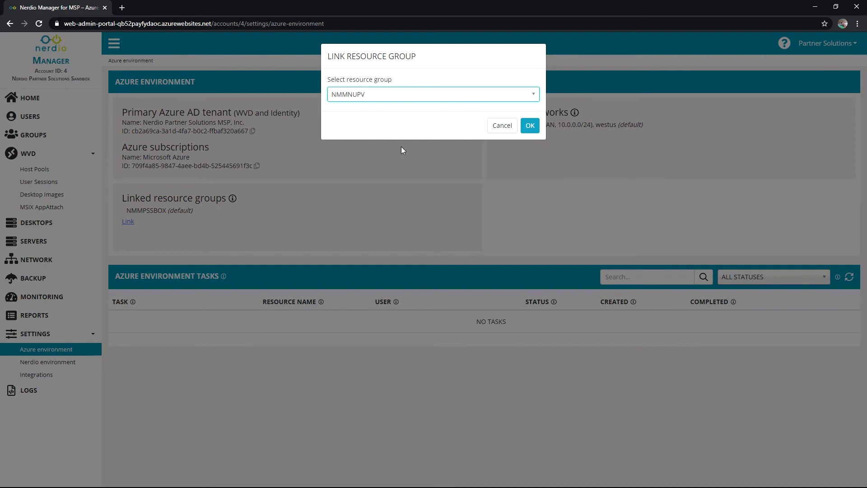
left_click(530, 126)
Link the aadds-subnet of the NMMPSVNET network to the Azure environment.
left_click(501, 136)
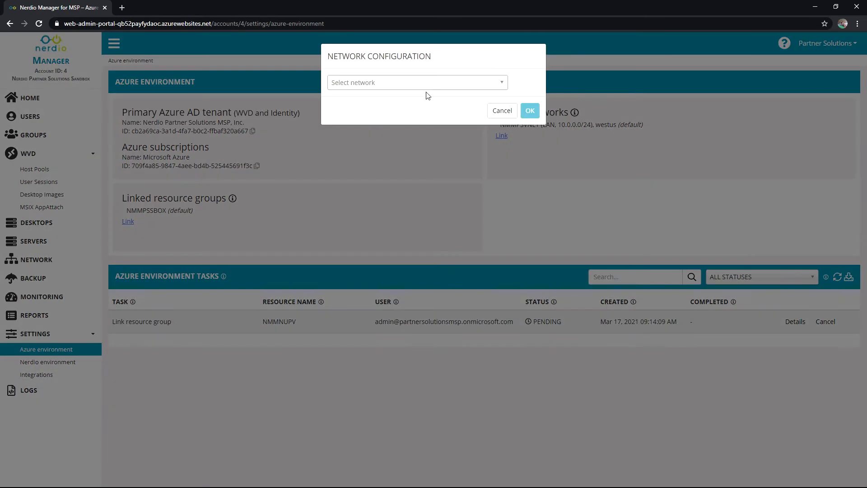
left_click(422, 83)
left_click(392, 121)
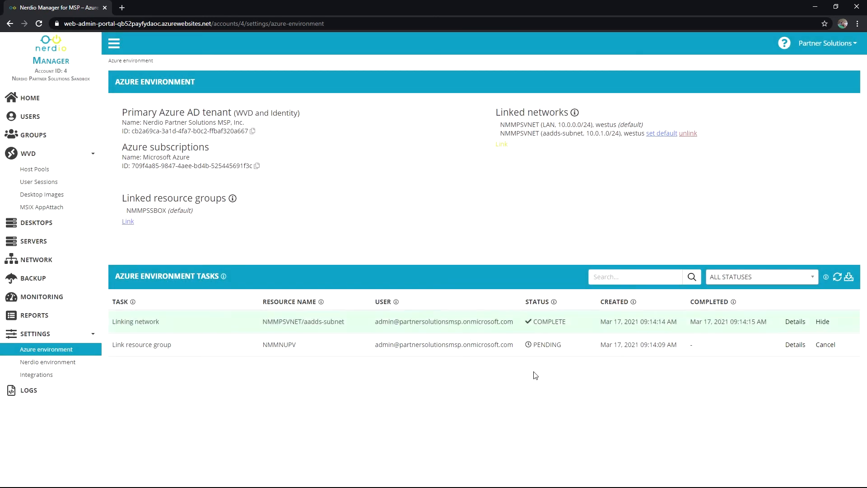
Inspect the network and resource group choices for adding a session host to the RemoteApp host pool, and close the form without adding one.
left_click(46, 174)
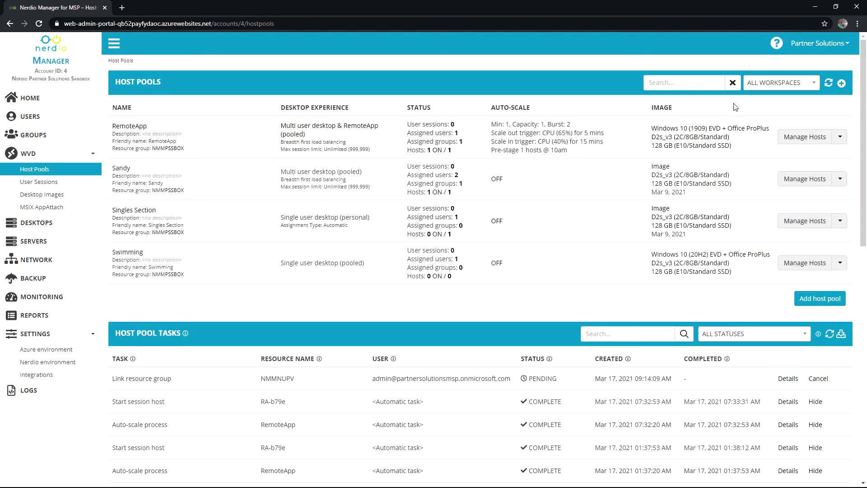
left_click(805, 137)
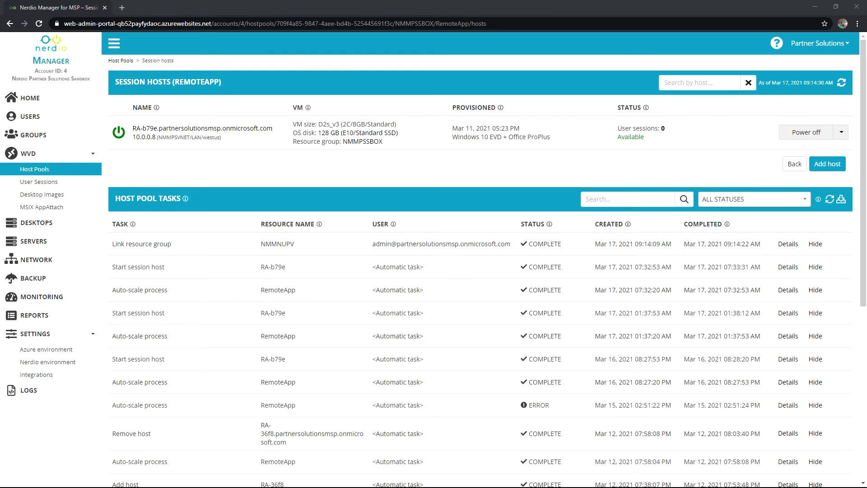
left_click(827, 163)
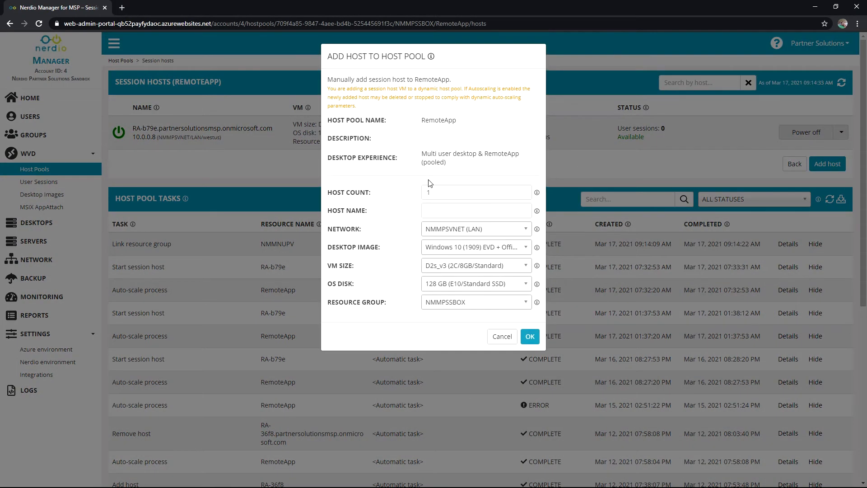
left_click_drag(326, 229, 375, 234)
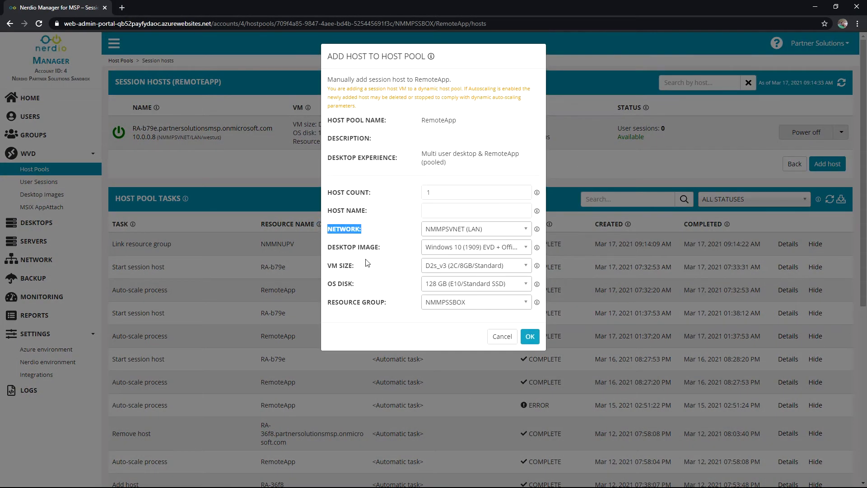
left_click_drag(323, 301, 407, 309)
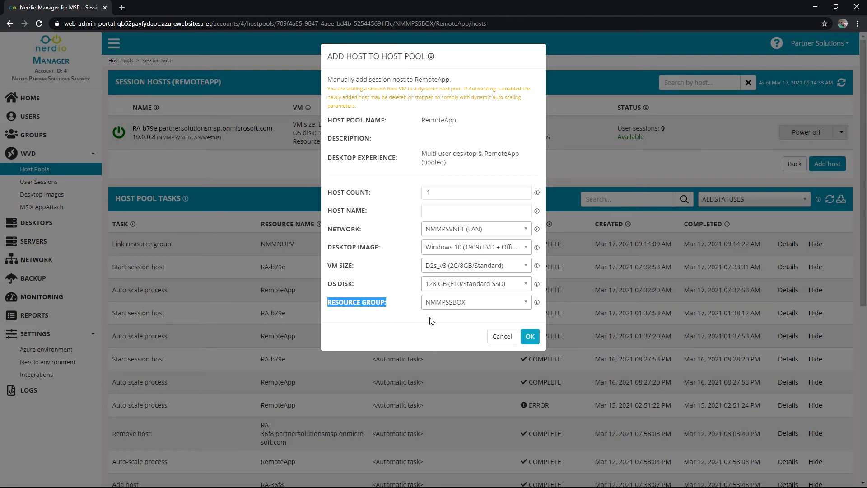
left_click(452, 302)
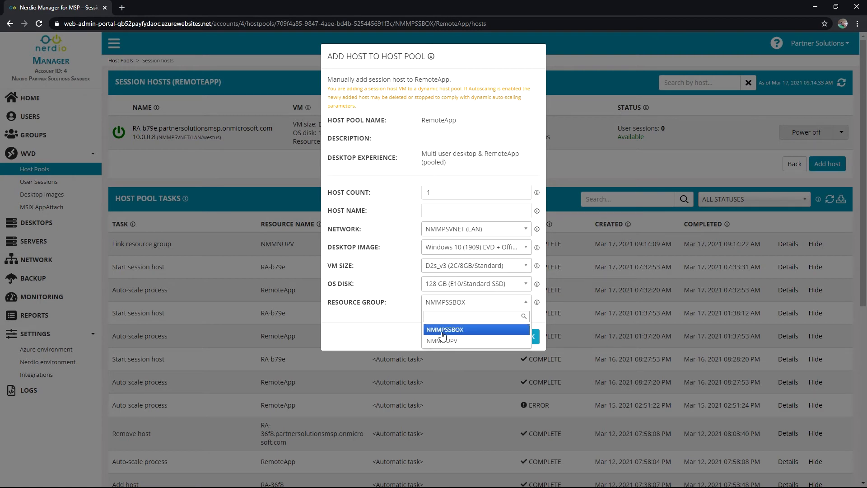
left_click(257, 162)
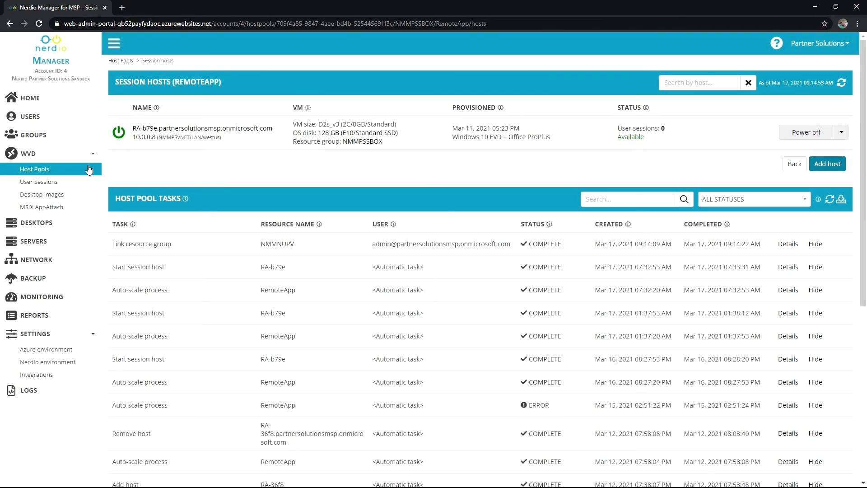
Filter the servers list to show only the NMMNUPV resource group.
left_click(47, 170)
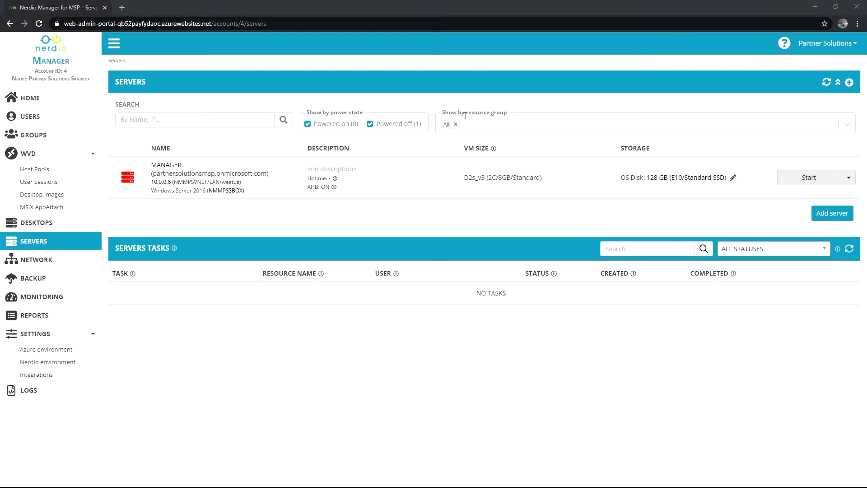
left_click(456, 125)
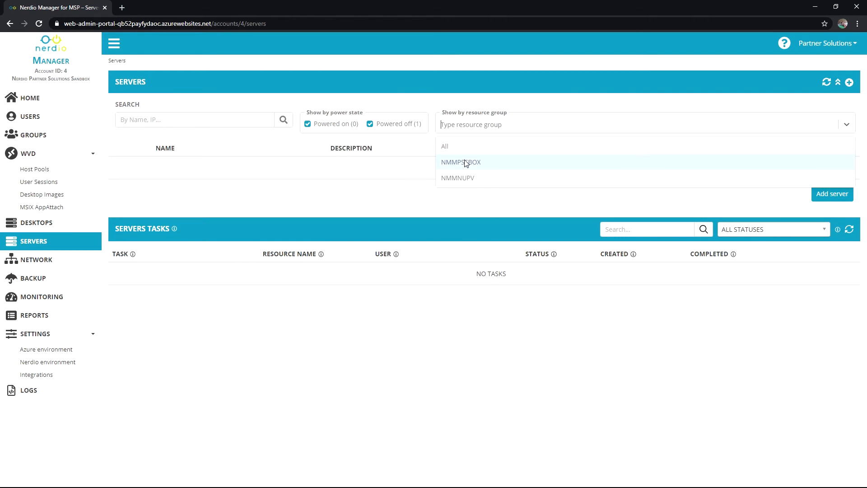
left_click(475, 159)
left_click(506, 124)
left_click(450, 146)
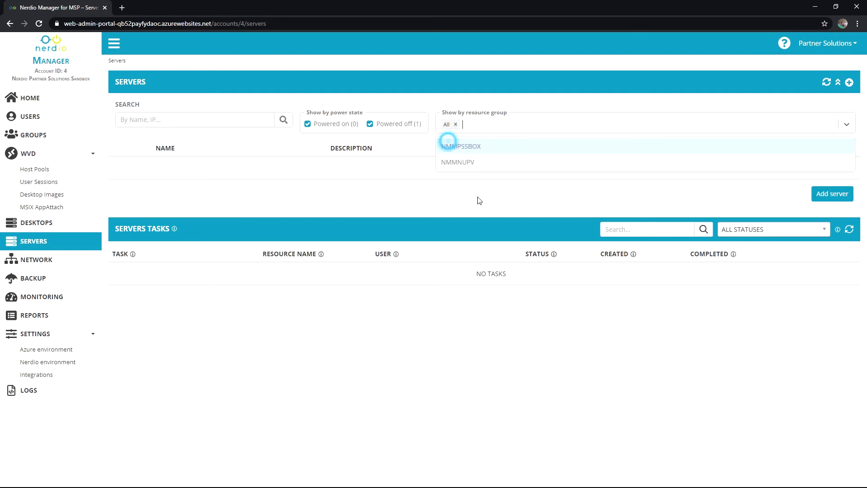
left_click(457, 163)
left_click(400, 180)
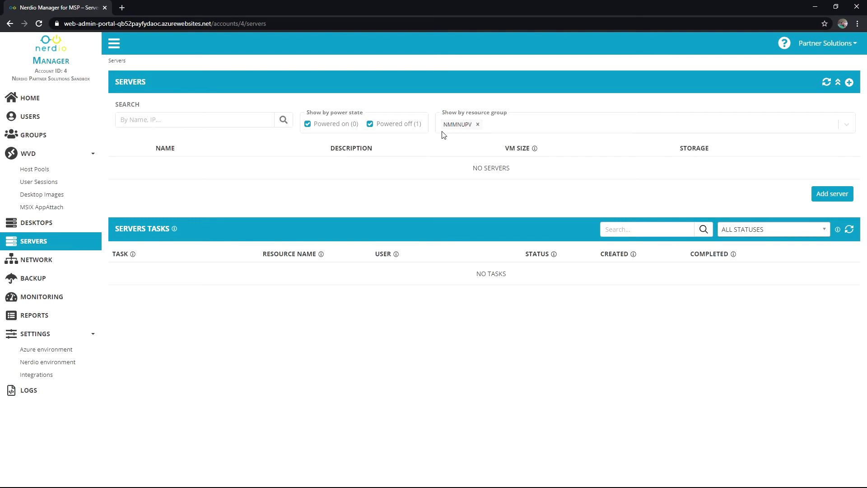
Change the servers list's resource group filter to NMMPSSBOX.
left_click(478, 124)
left_click(476, 131)
left_click(458, 163)
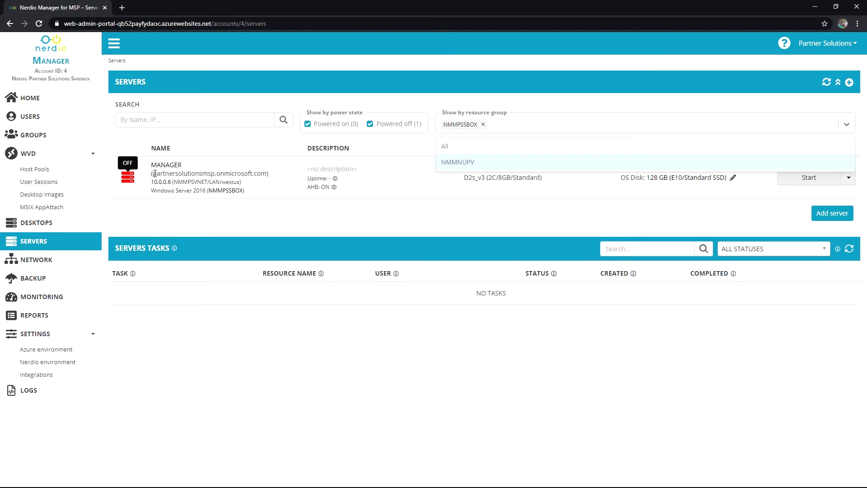
left_click(235, 232)
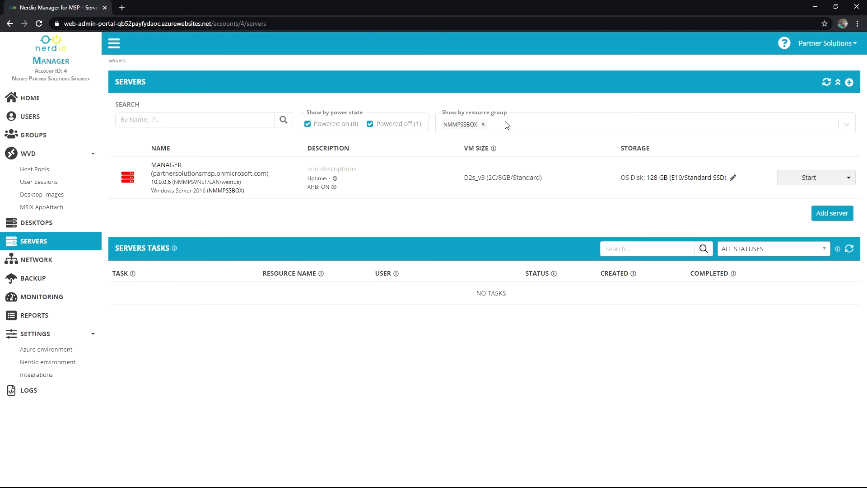
Revisit the Azure environment settings and inspect the local administrator account configuration in the Nerdio environment settings without changing it.
left_click(47, 349)
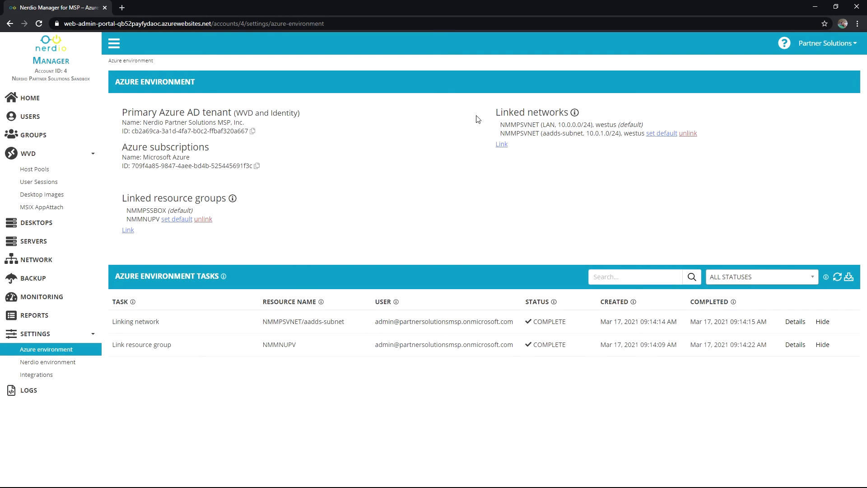
left_click(71, 364)
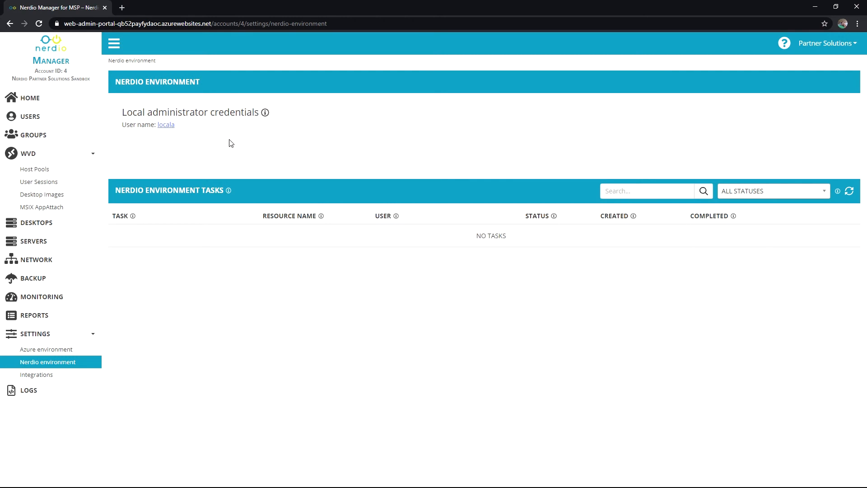
left_click_drag(115, 113, 274, 124)
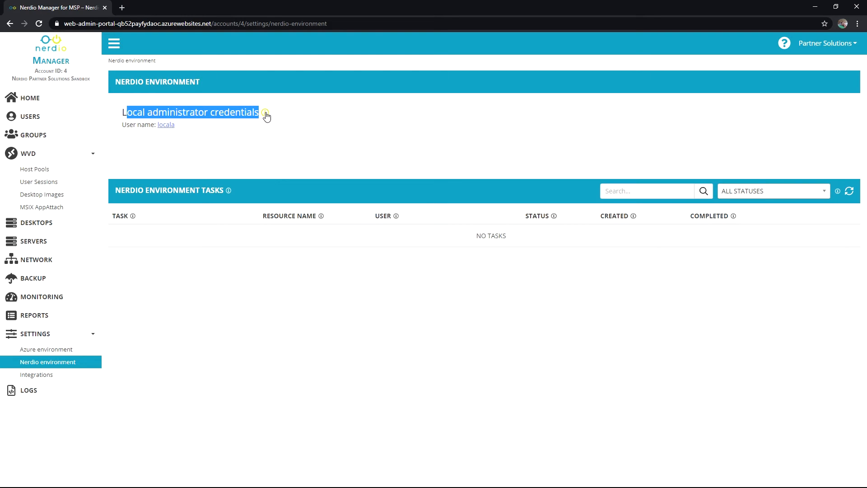
left_click(265, 114)
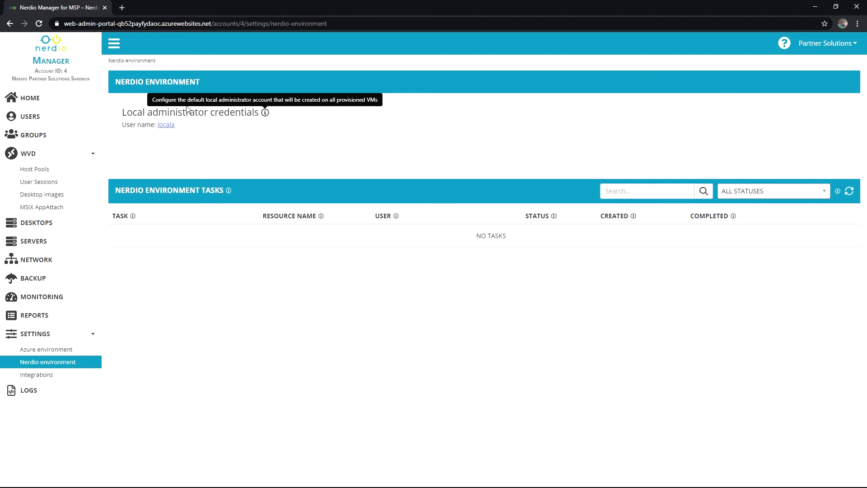
left_click(166, 125)
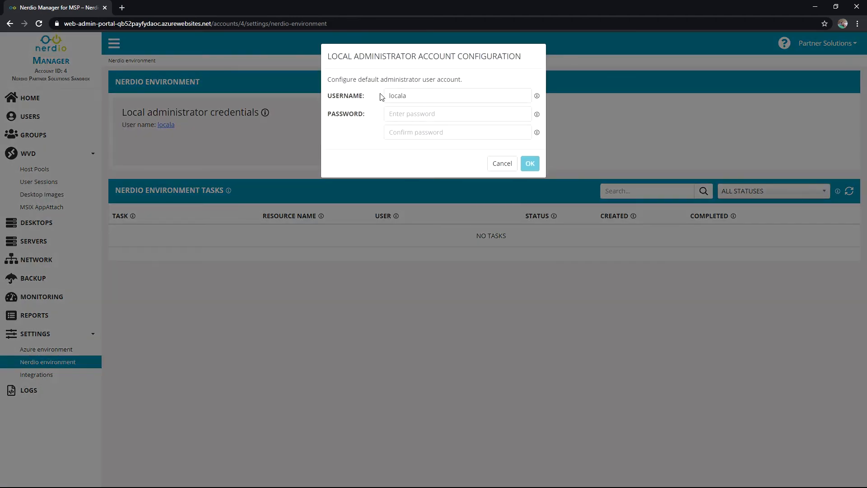
left_click(502, 163)
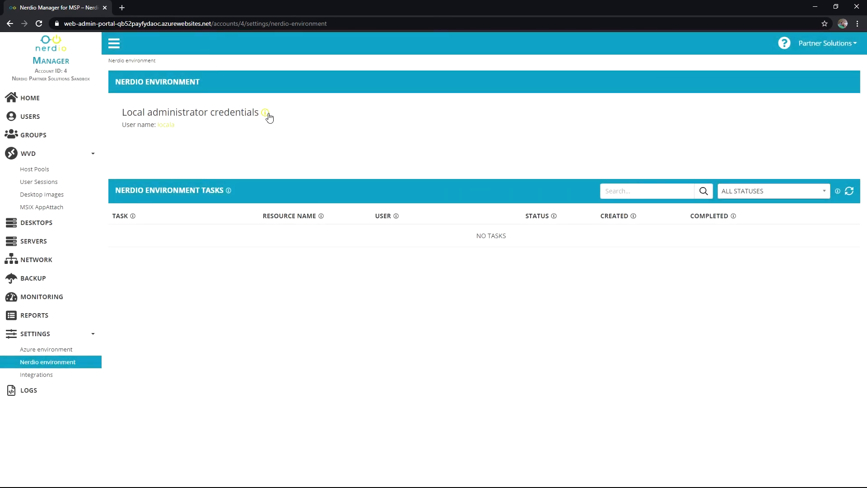
left_click(169, 126)
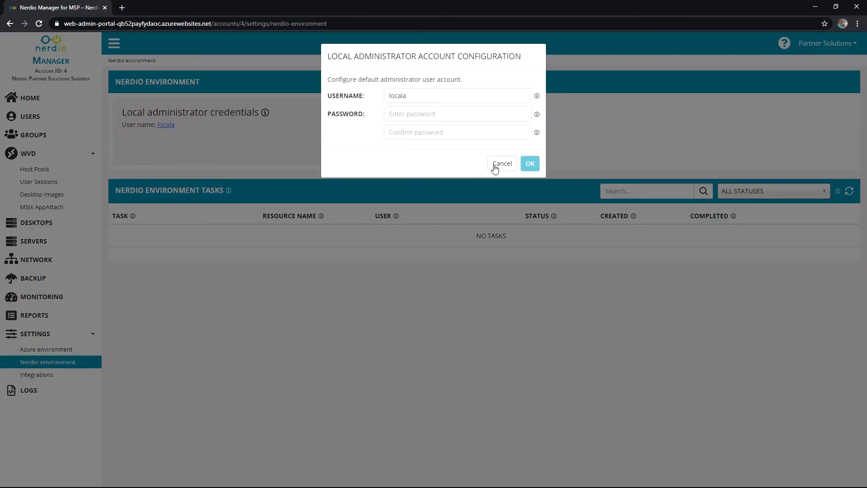
left_click(496, 165)
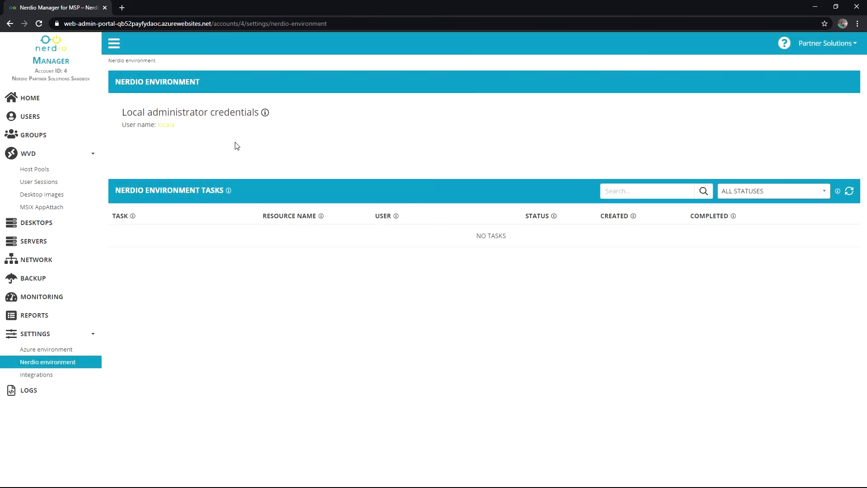
Examine the fields for adding an Active Directory connection in the integrations settings, and cancel the form.
left_click(45, 376)
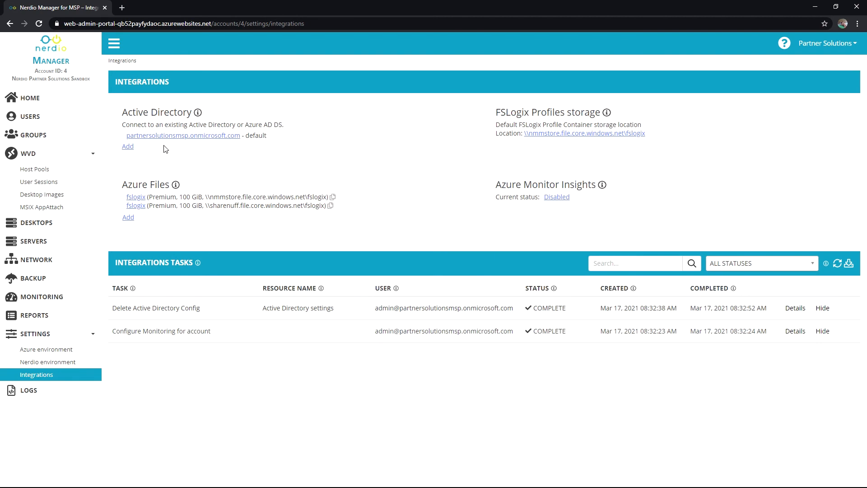
left_click(127, 149)
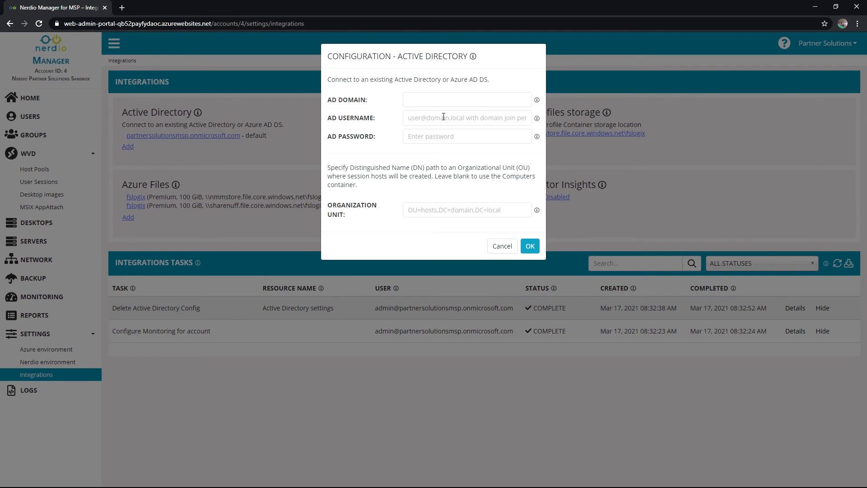
mouse_move(538, 118)
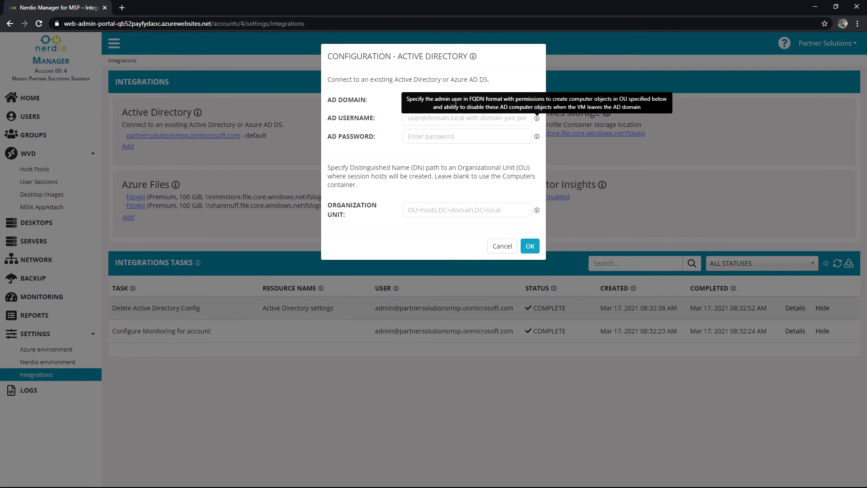
left_click(495, 169)
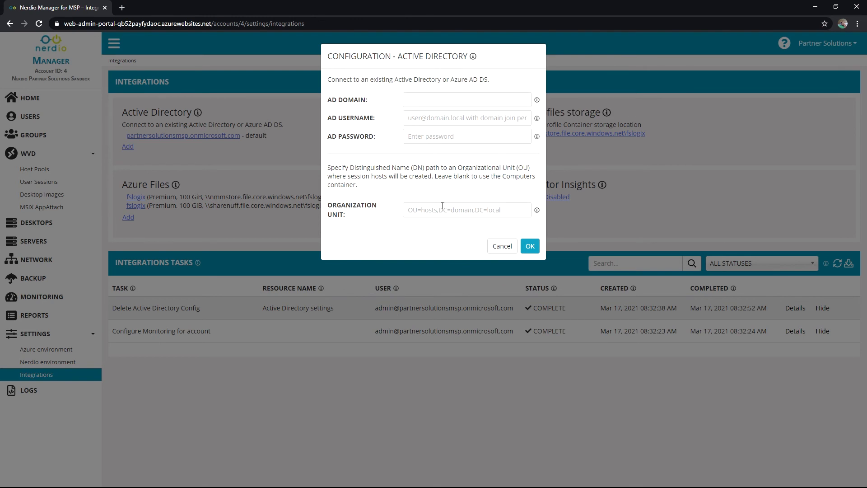
left_click(513, 247)
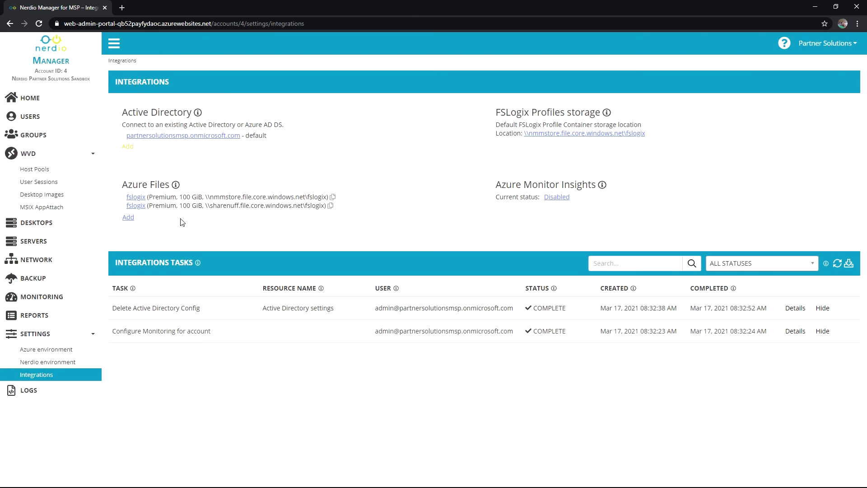
Open the fslogix share of nmmstore under Azure Files in the Azure portal, and return to the integrations settings.
left_click(136, 198)
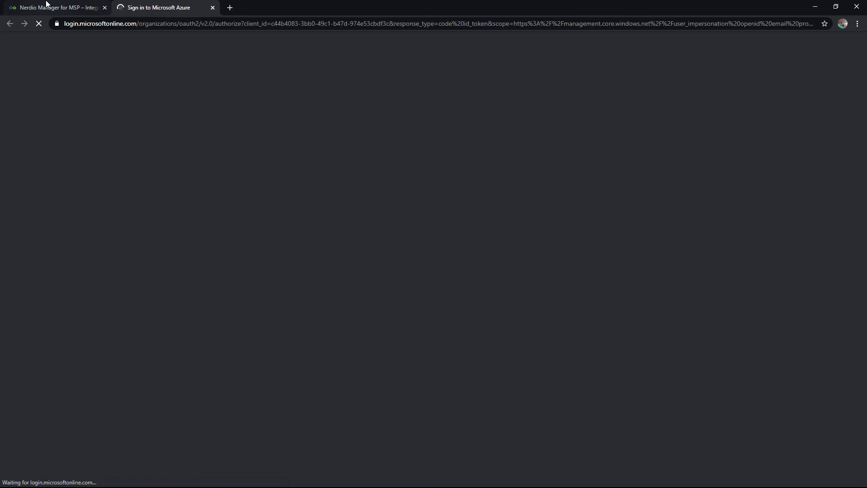
left_click(47, 6)
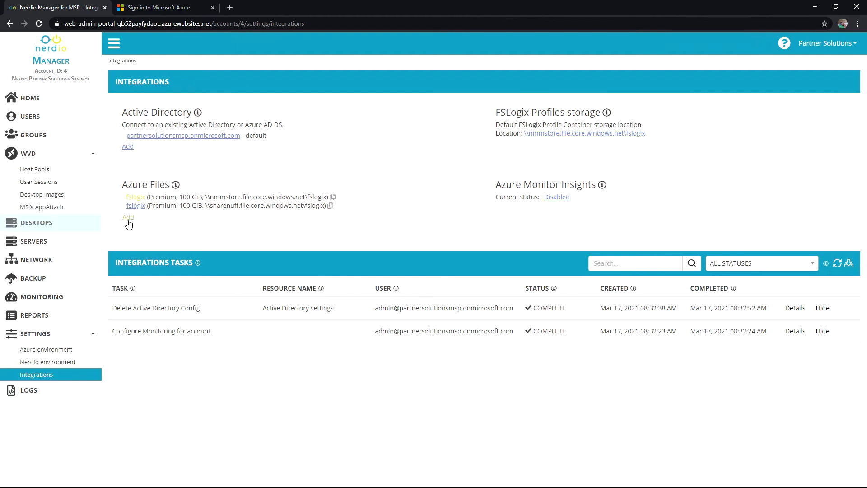
Examine the Azure Files creation form and the default FSLogix Profiles path and registry options, cancelling both forms without changes.
left_click(128, 217)
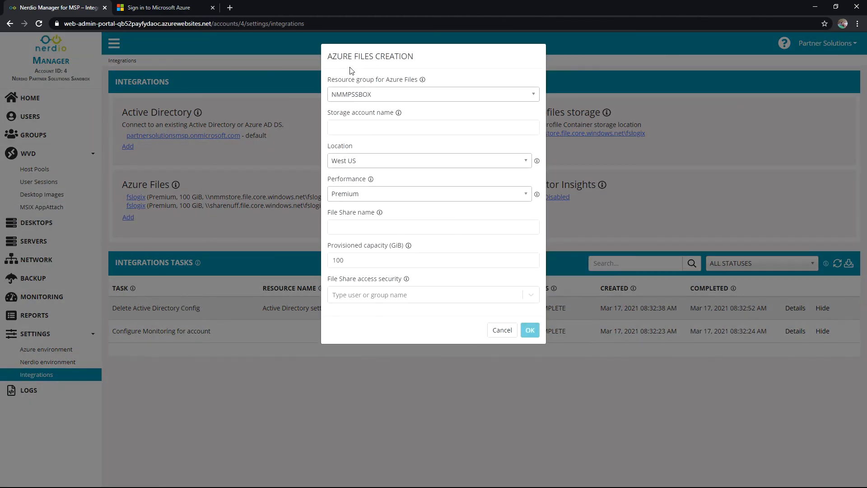
left_click(500, 330)
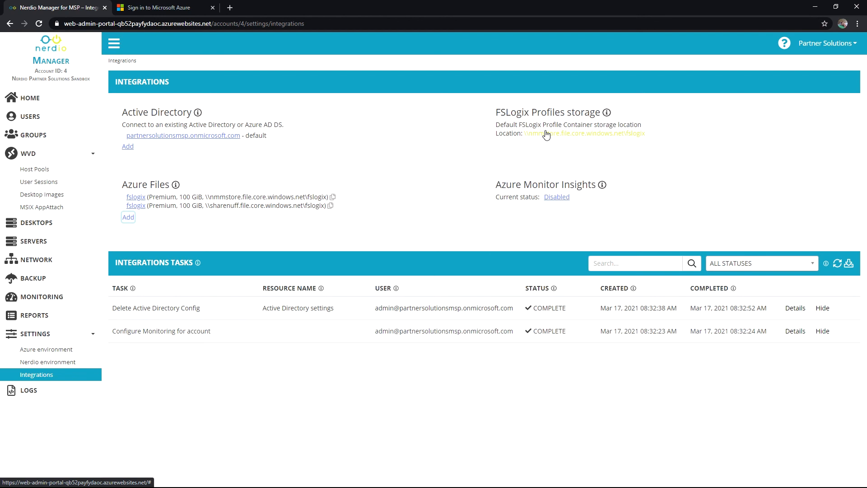
left_click(546, 134)
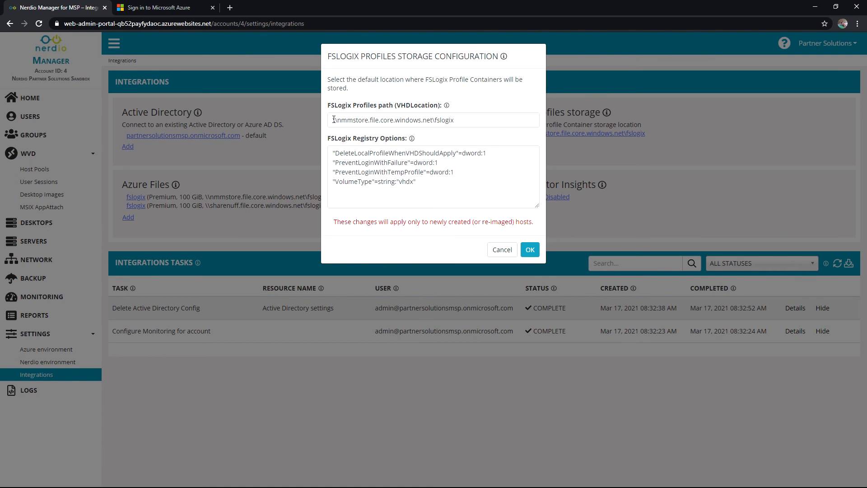
left_click_drag(334, 120, 479, 118)
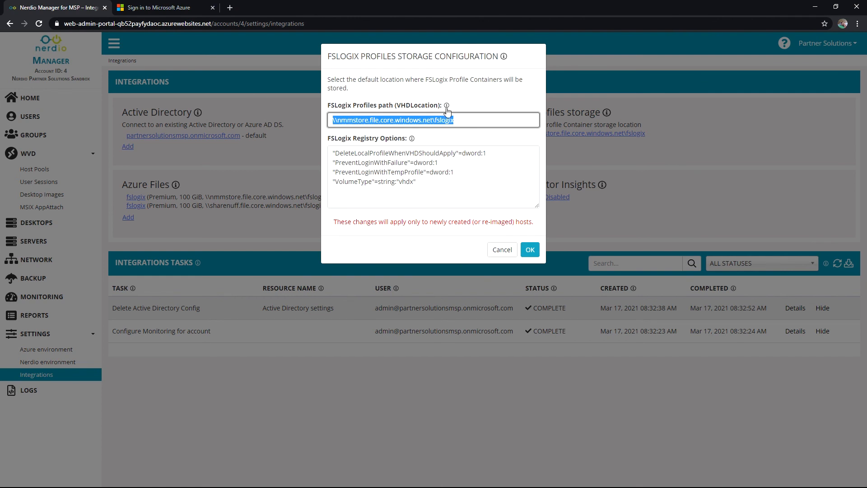
left_click(511, 250)
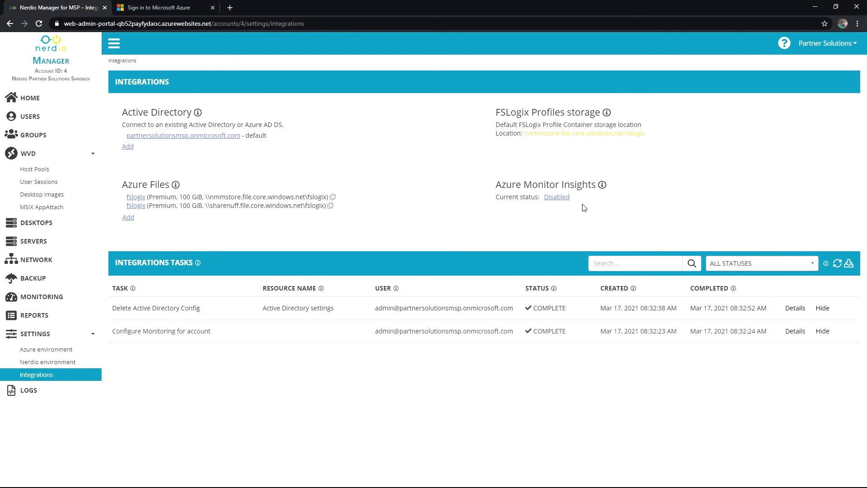
Switch on Azure Monitor Insights in its configuration form to inspect the available options, and cancel without saving.
left_click(558, 199)
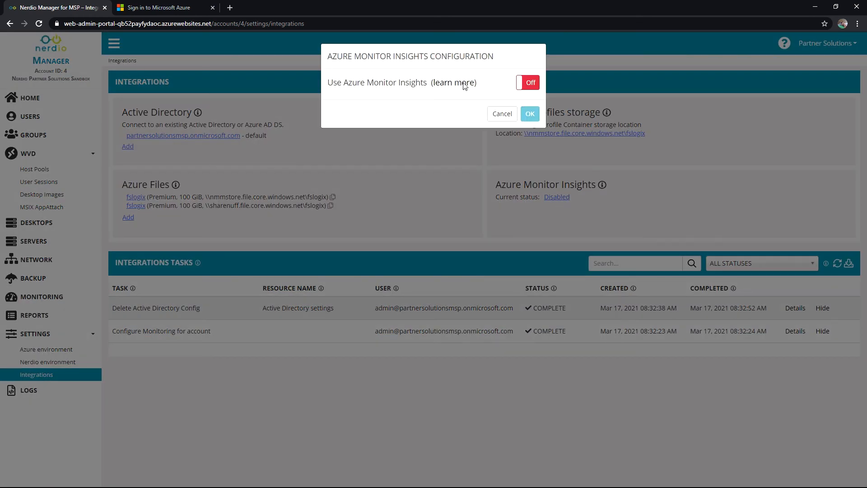
left_click(536, 87)
left_click(497, 100)
left_click(396, 122)
left_click(503, 132)
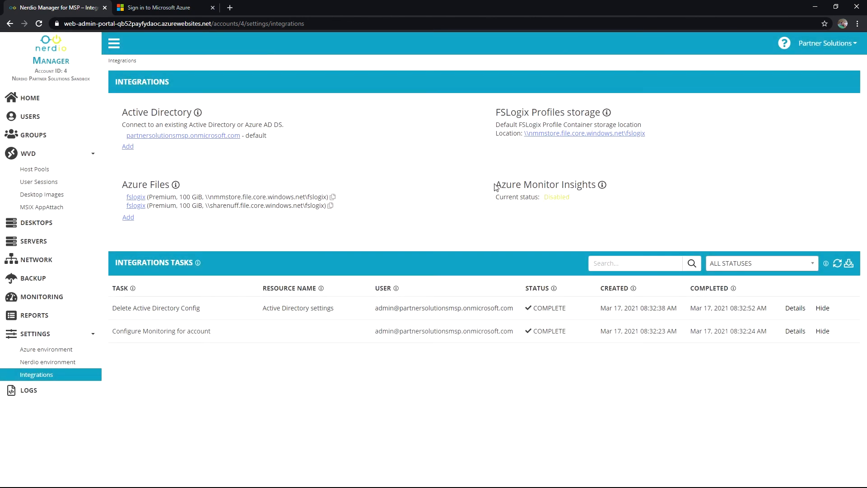